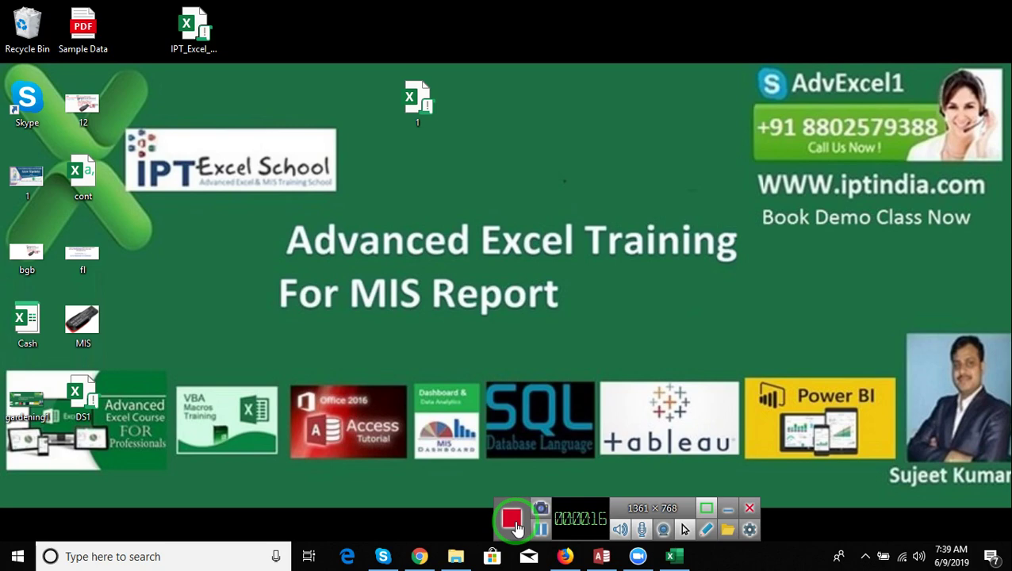
Step: Launch Excel, show the Insert ribbon commands, then open Book1's File Info page
click(676, 558)
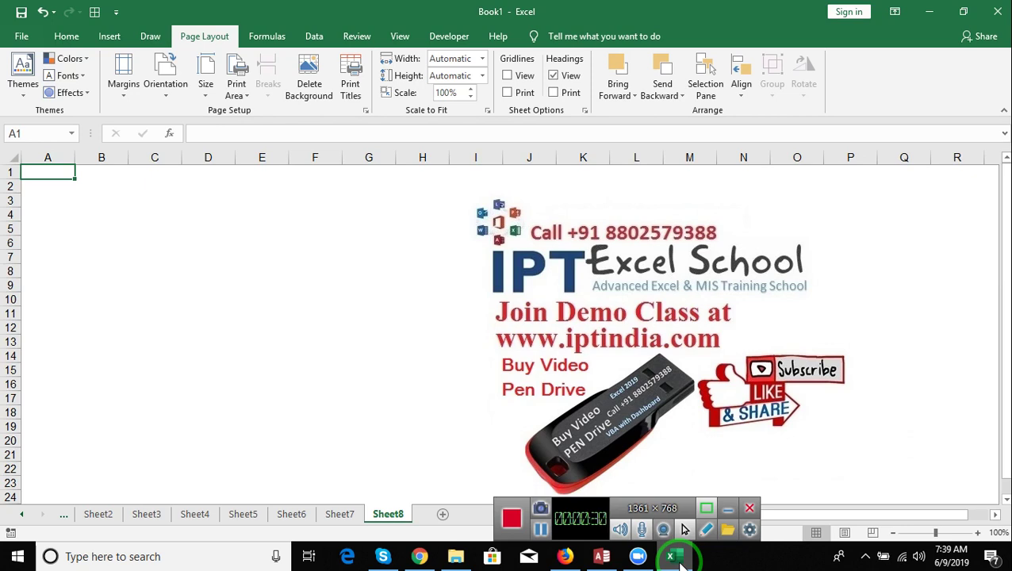
click(110, 36)
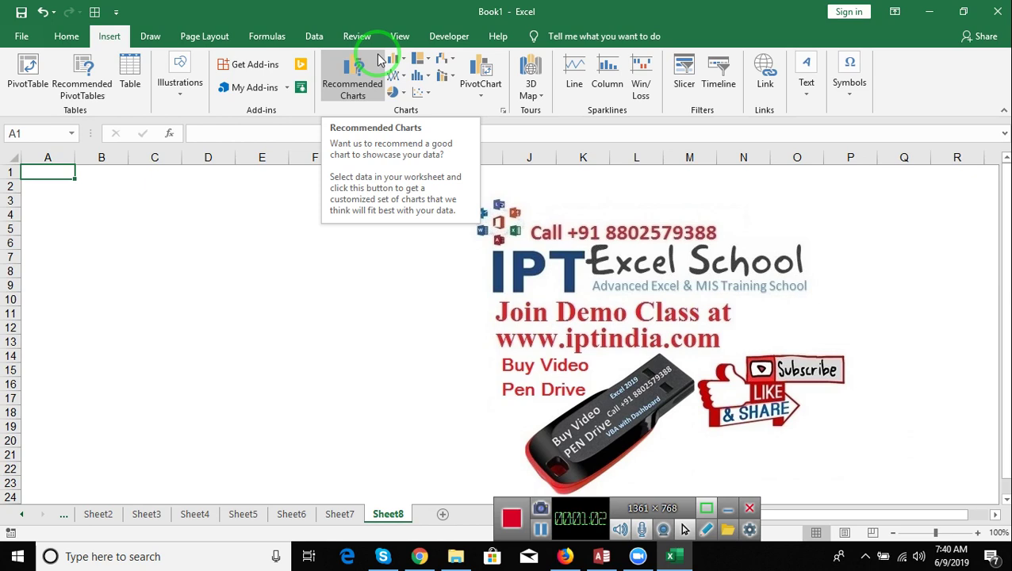
click(31, 38)
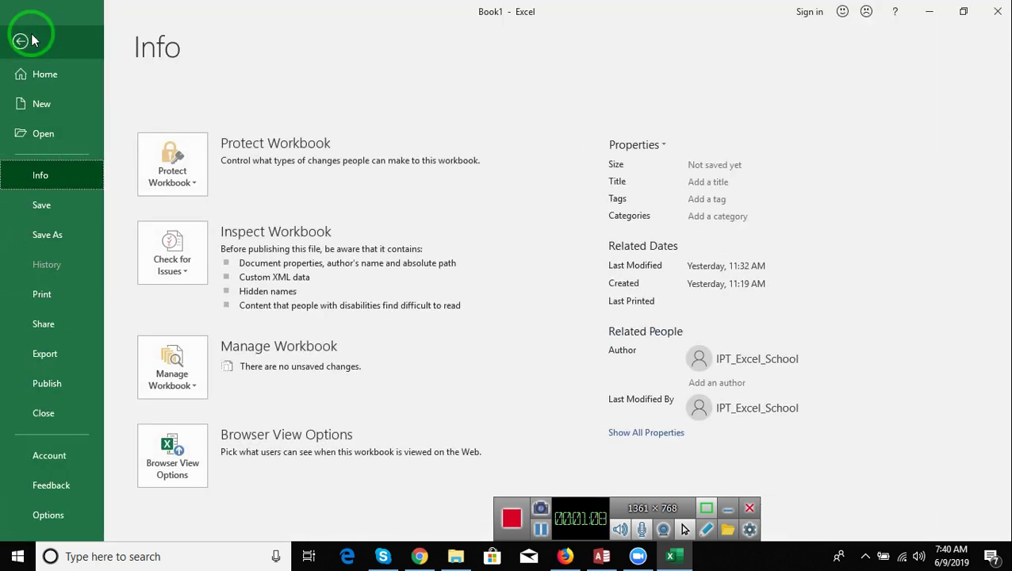
Step: Open Excel Options from the backstage sidebar, landing on the General page
click(49, 518)
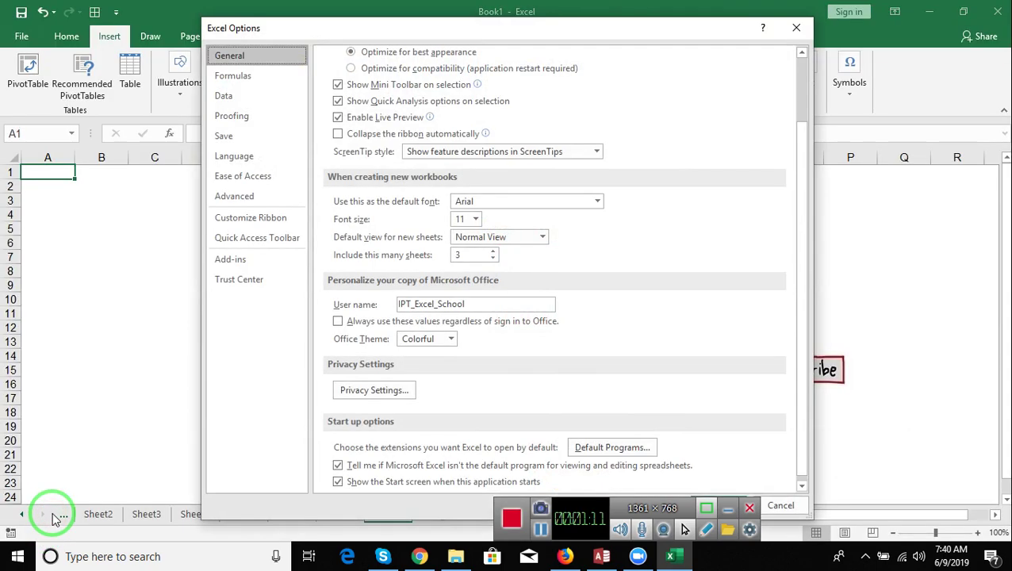
Step: Switch to Customize Ribbon and expand then collapse the Insert tab's group list
click(256, 223)
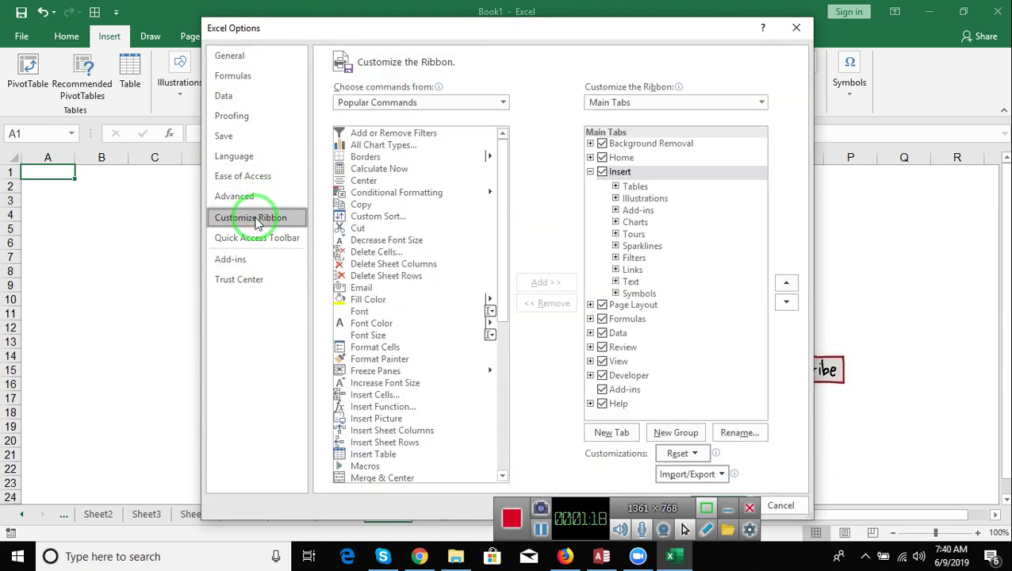
click(590, 172)
click(591, 172)
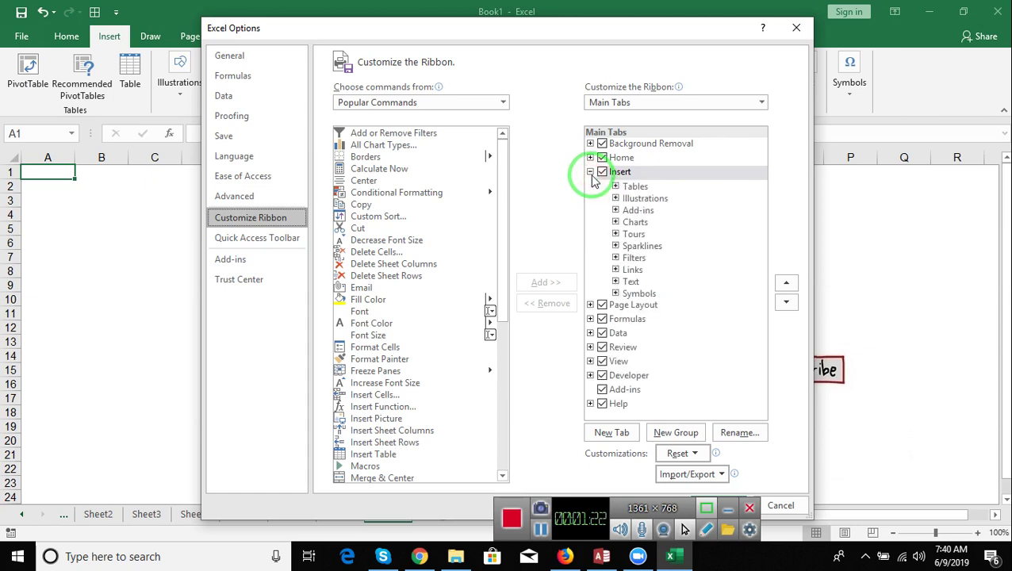
click(590, 173)
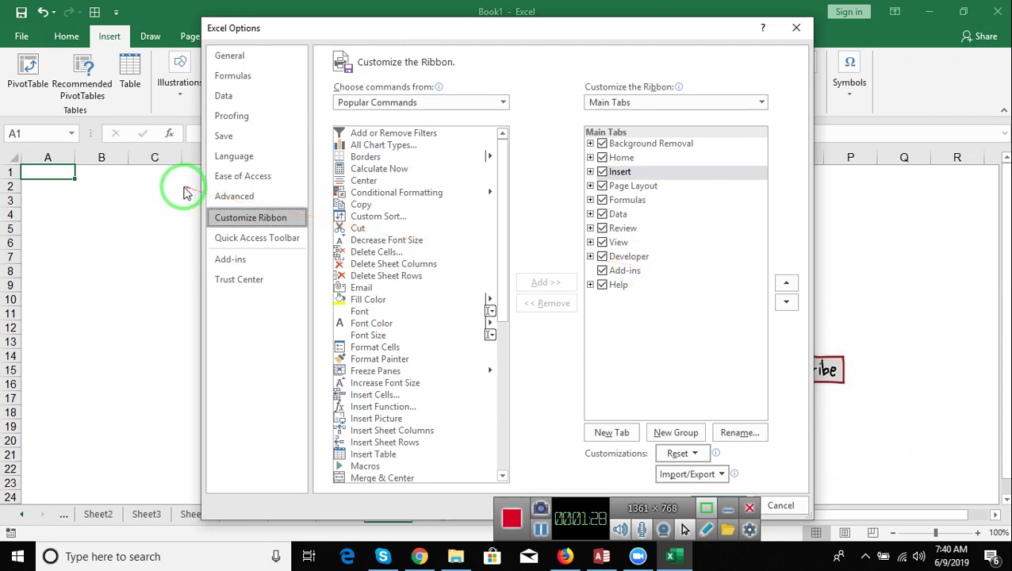
Step: On the Add-ins page, choose COM Add-ins under Manage and open that add-ins list
click(242, 264)
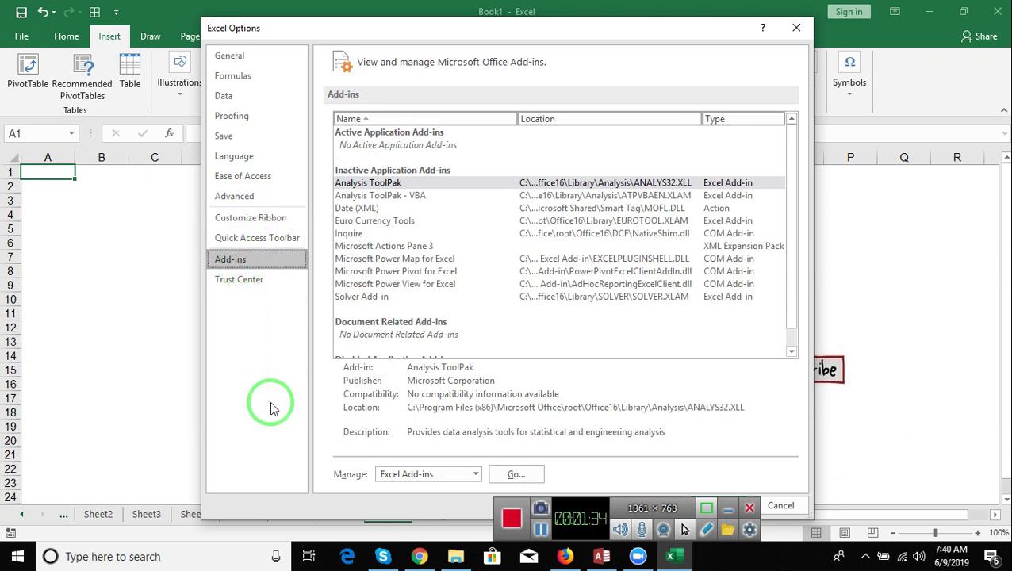
click(403, 482)
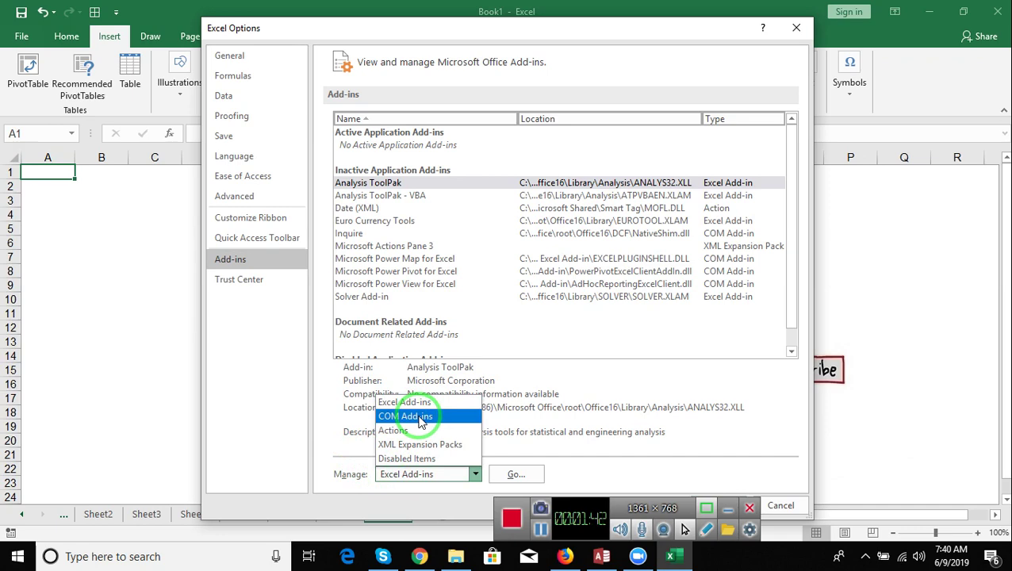
click(420, 420)
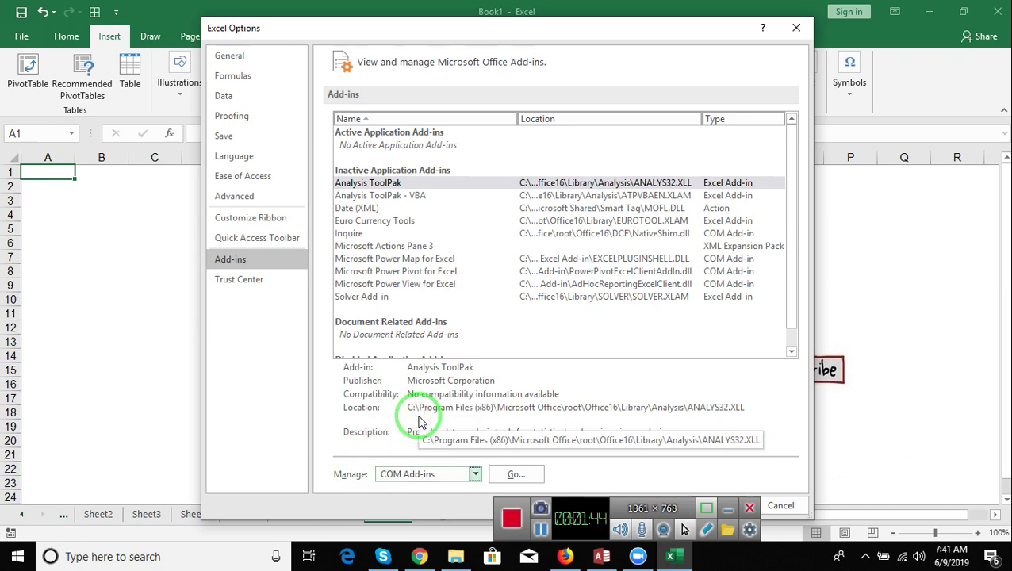
click(510, 475)
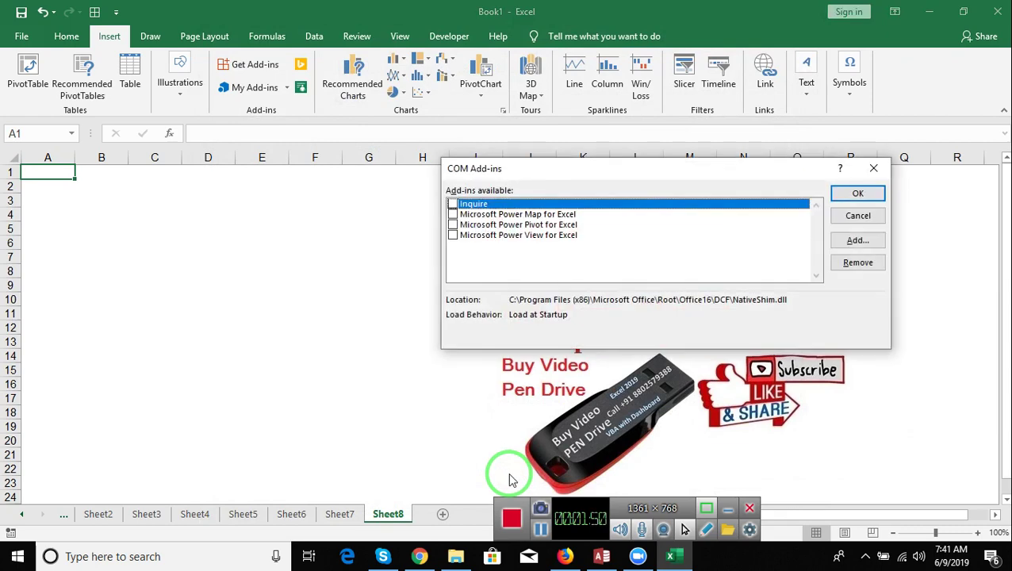
Step: Tick Microsoft Power Pivot for Excel and confirm with OK
click(452, 225)
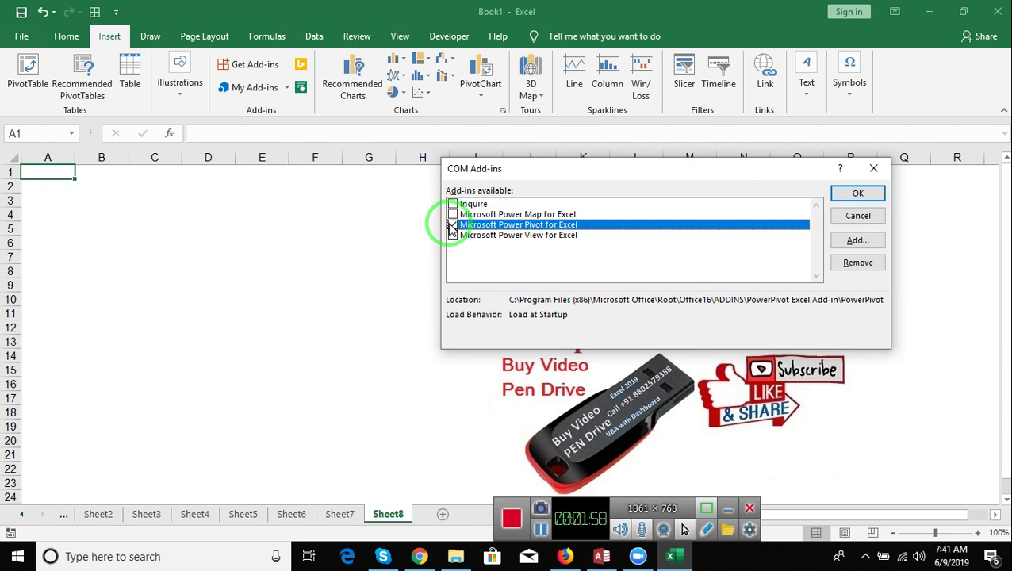
click(855, 199)
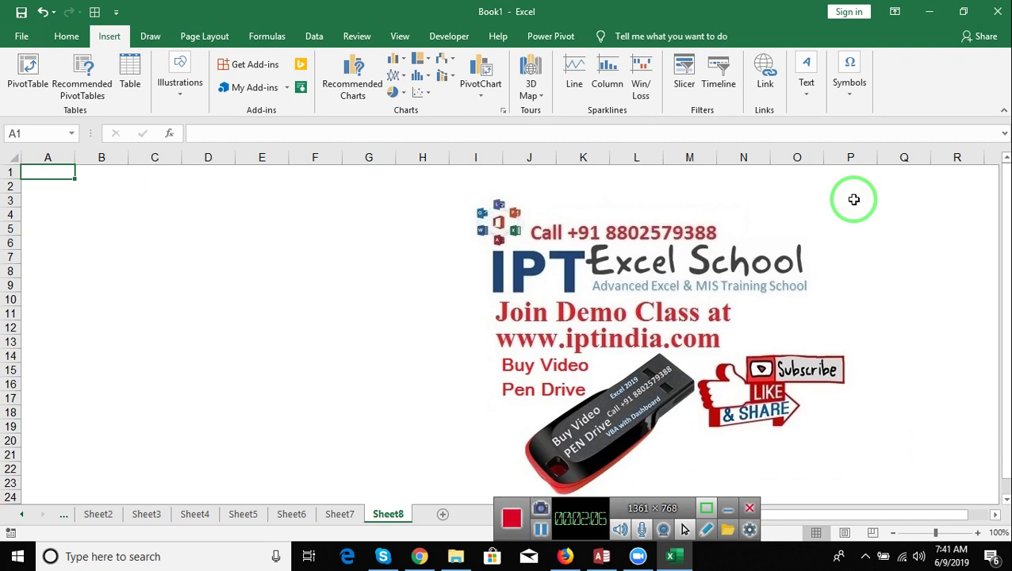
Step: Switch to the new Power Pivot ribbon tab to see its data model and relationship commands
click(547, 37)
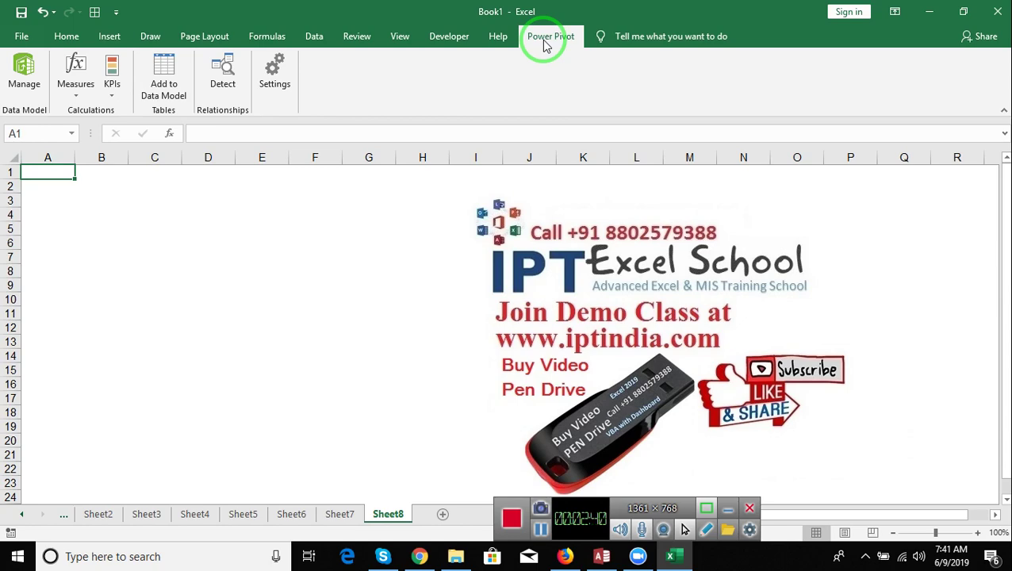
Step: Hide Excel with Windows+D so the desktop shows
key(super+d)
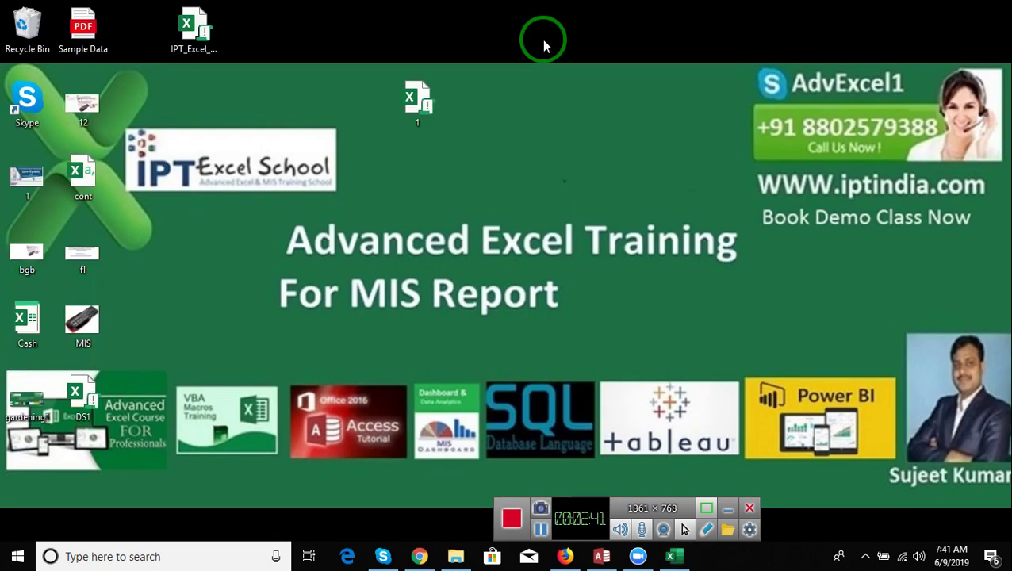